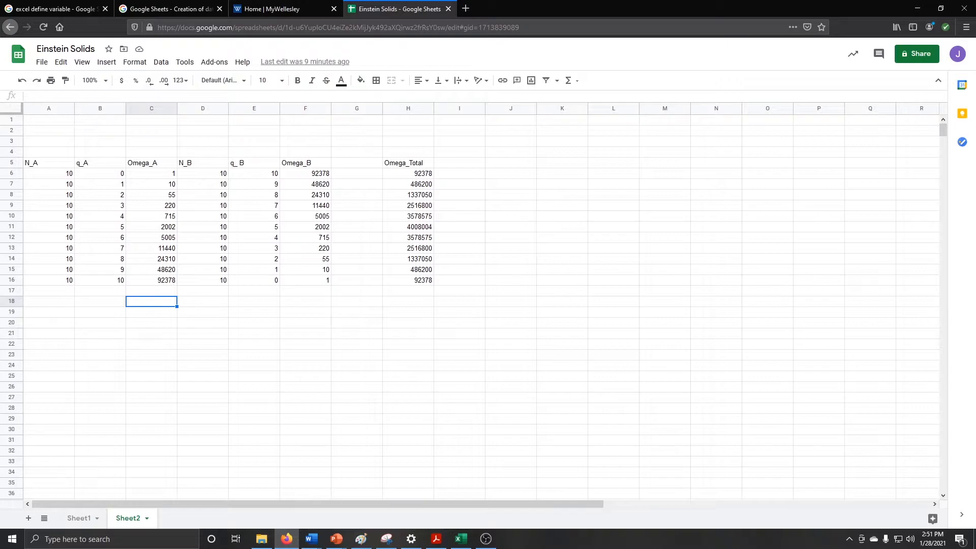
Inspect the q_B formulas in E6 and E7, then select the q_B values E7:E16
left_click(254, 174)
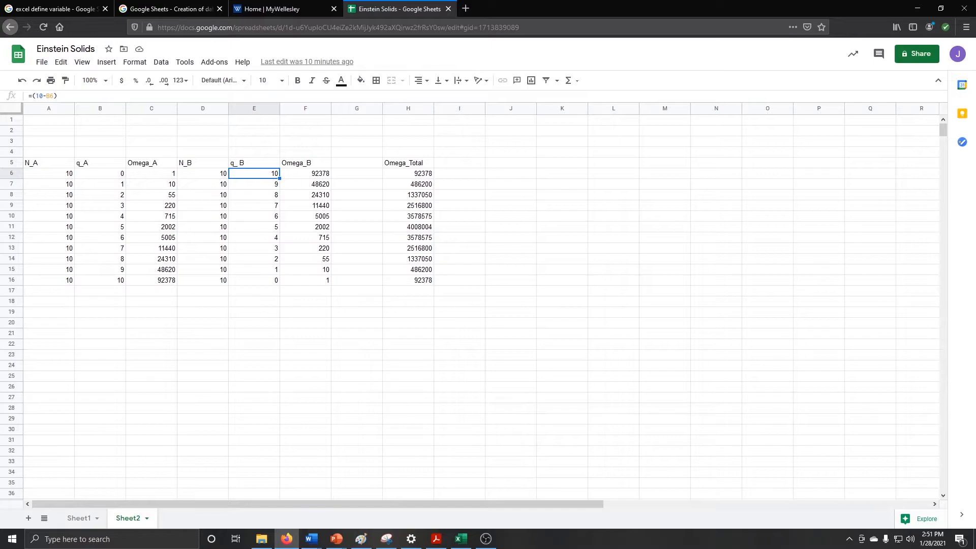
left_click(254, 184)
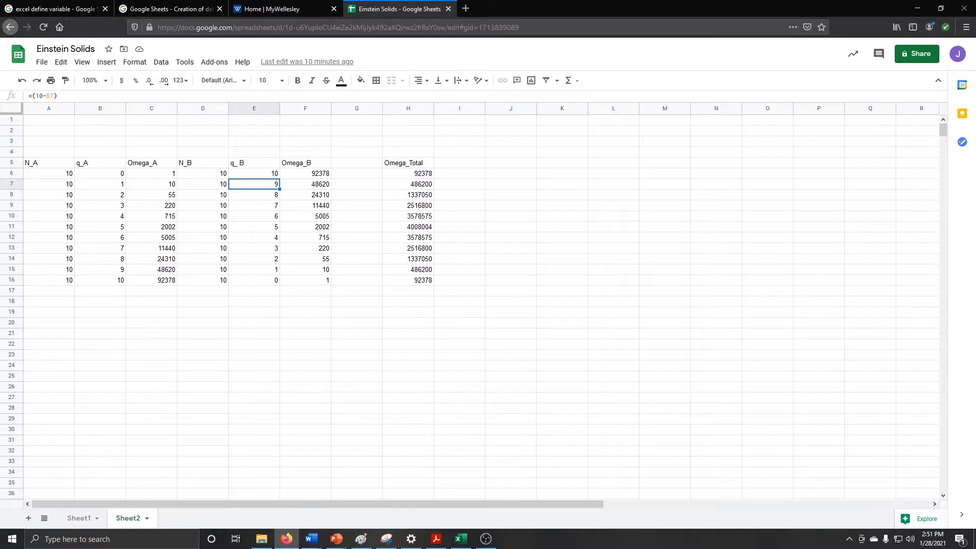
key("shift+Down")
key("shift+Down")
key("shift+Down")
key("shift+Down")
key("shift+Down")
key("shift+Down")
key("shift+Down")
key("shift+Down")
key("shift+Down")
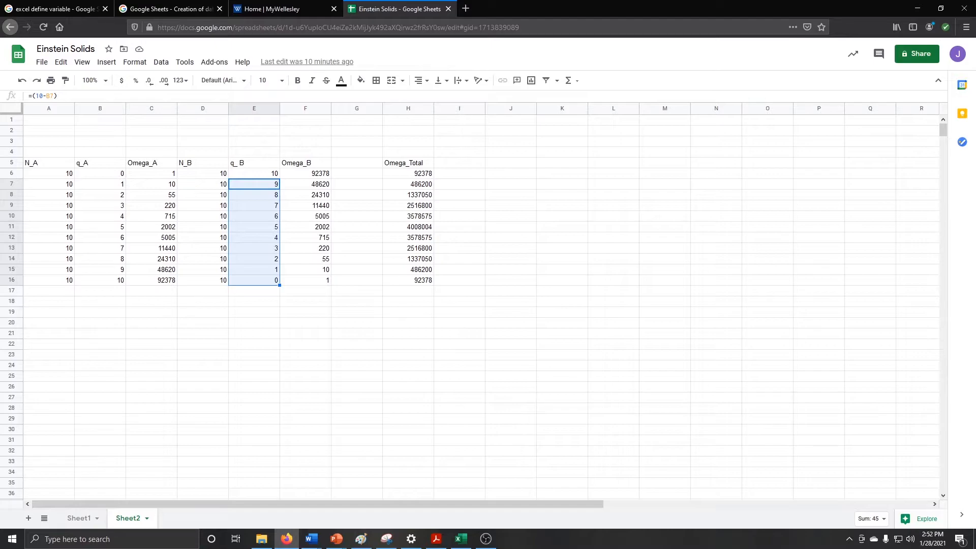
Clear E7:E16 and fill E6's q_B formula down to E16, then check C6's Omega_A formula
key("Delete")
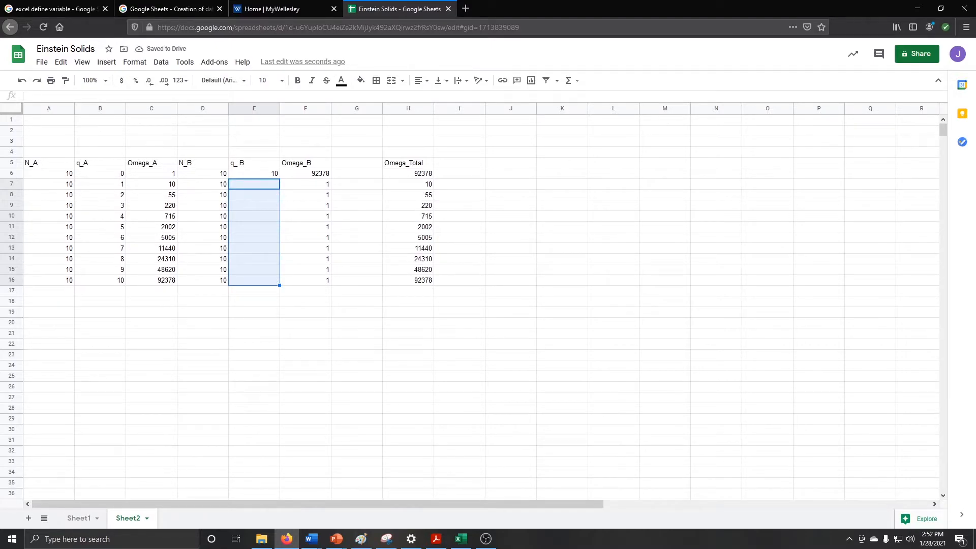
left_click(254, 173)
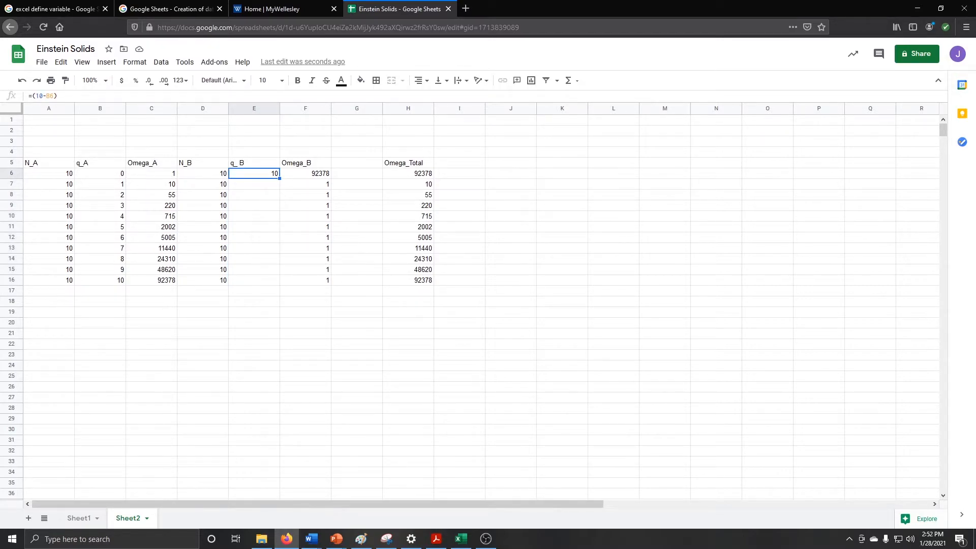
left_click_drag(280, 179, 278, 284)
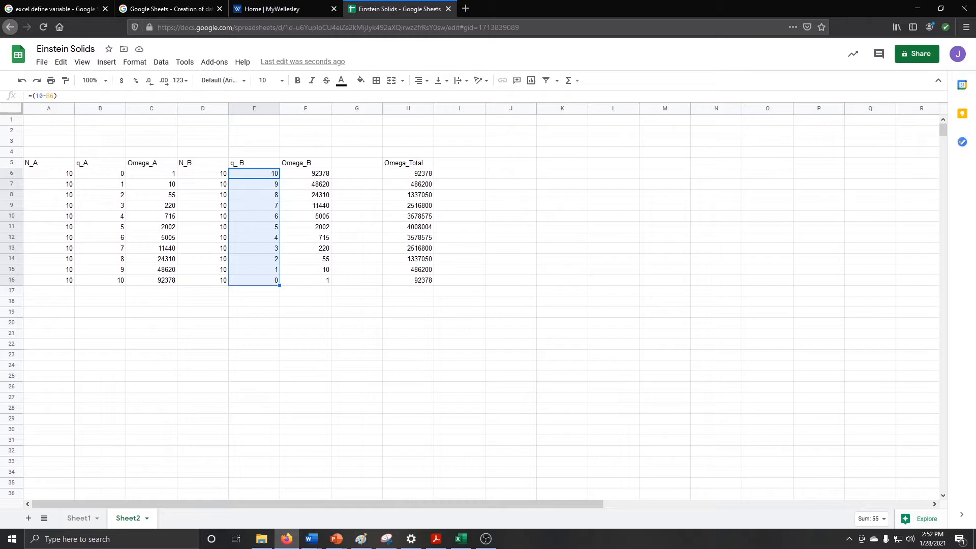
left_click(151, 174)
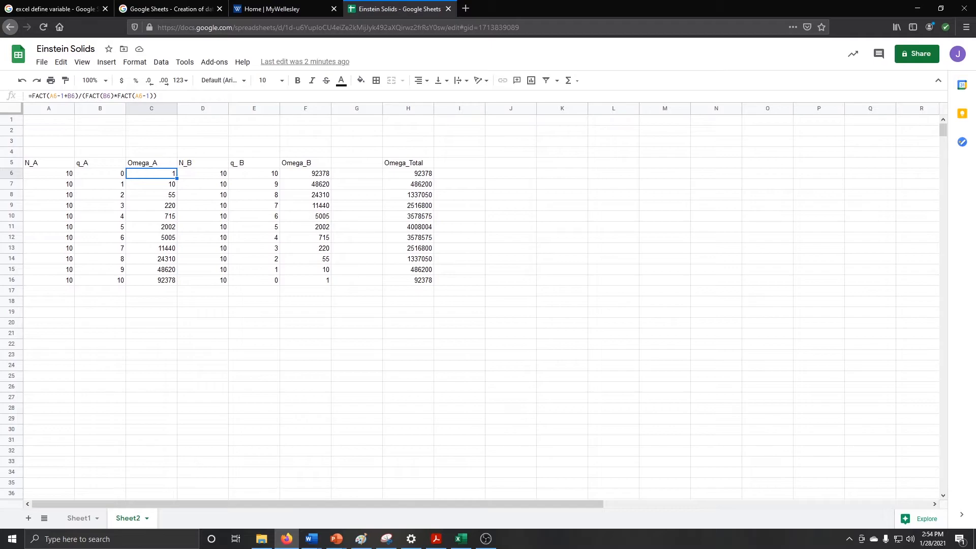
Clear Omega_A cells C7:C16 and refill them from C6's FACT formula
key("Down")
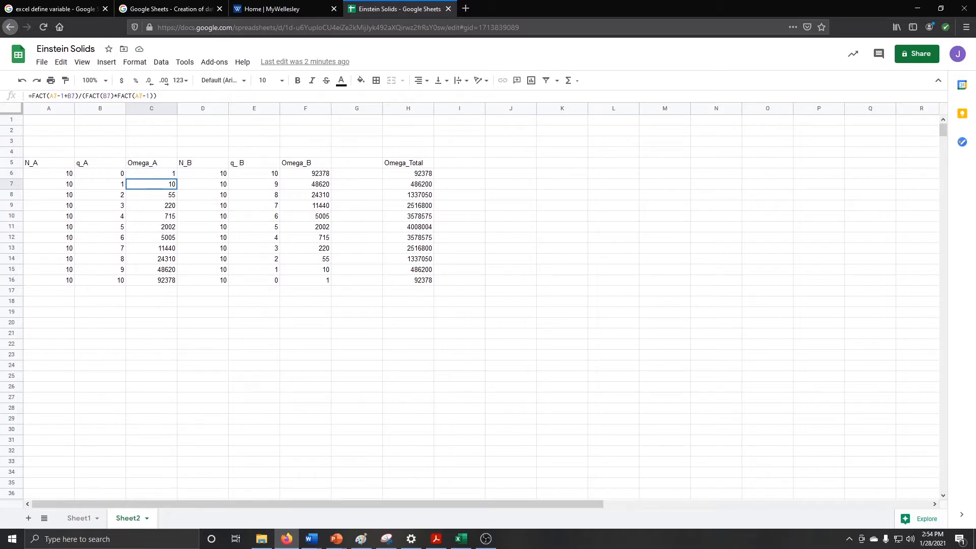
key("shift+Down")
key("shift+Down")
key("shift+Down")
key("shift+Down")
key("shift+Down")
key("shift+Down")
key("shift+Down")
key("shift+Down")
key("shift+Down")
key("Delete")
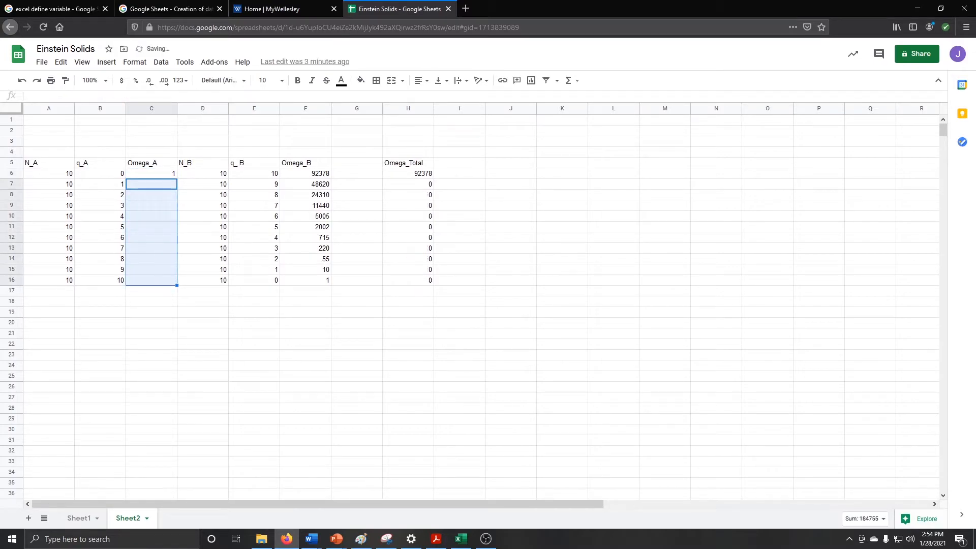
key("Up")
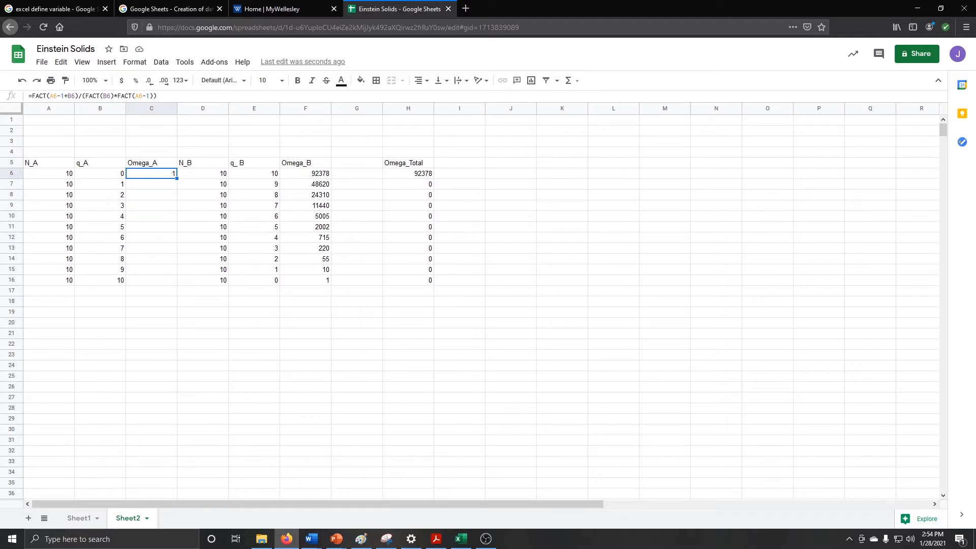
left_click_drag(177, 258, 177, 280)
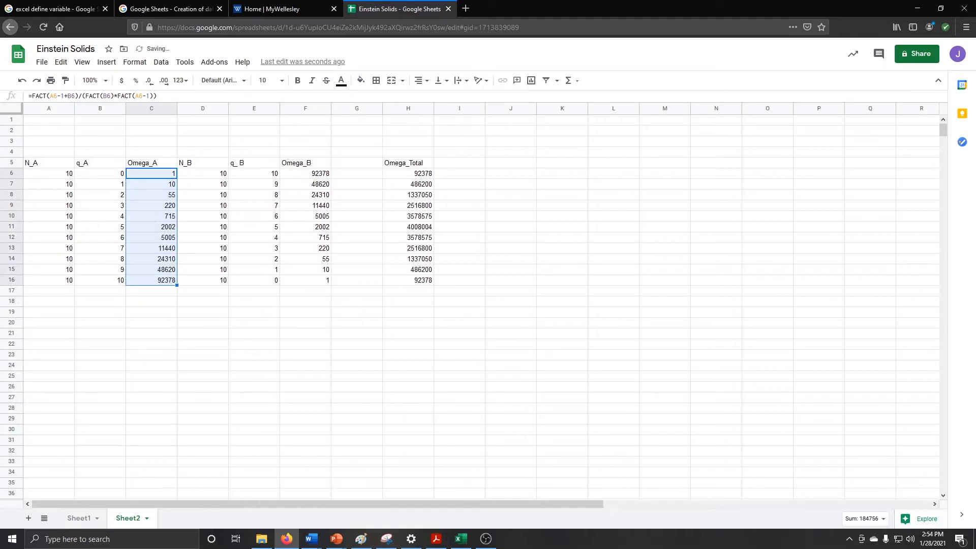
Compare the Omega_A formulas in C6 and C7
left_click(151, 184)
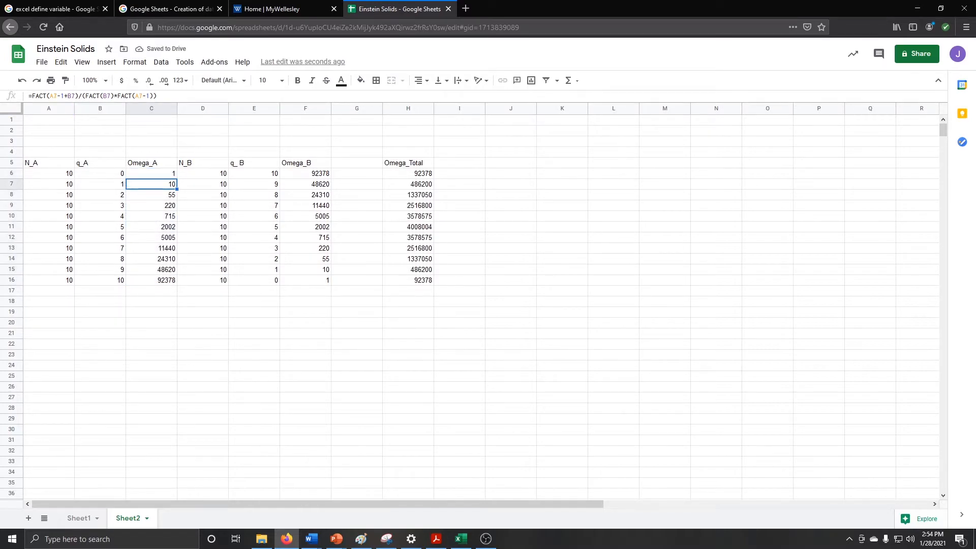
left_click(151, 173)
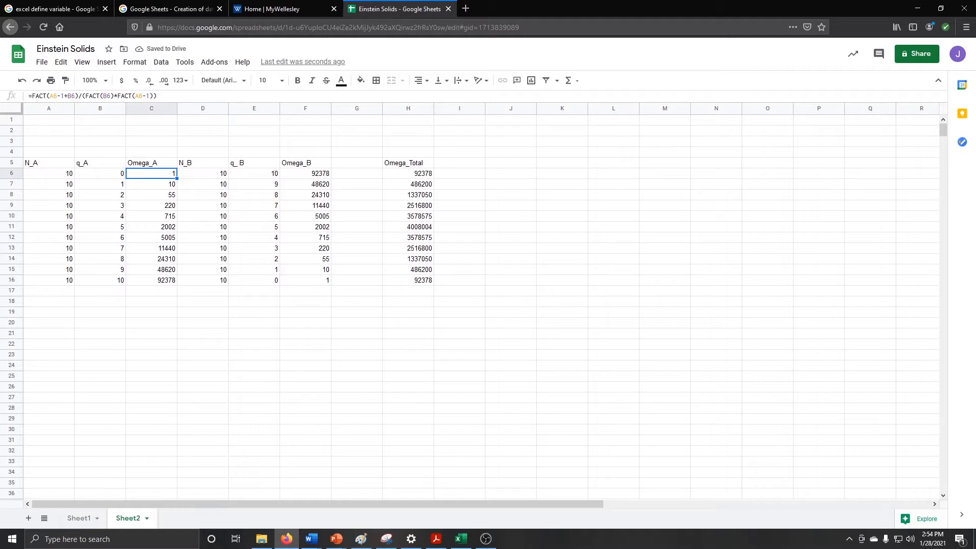
left_click(152, 184)
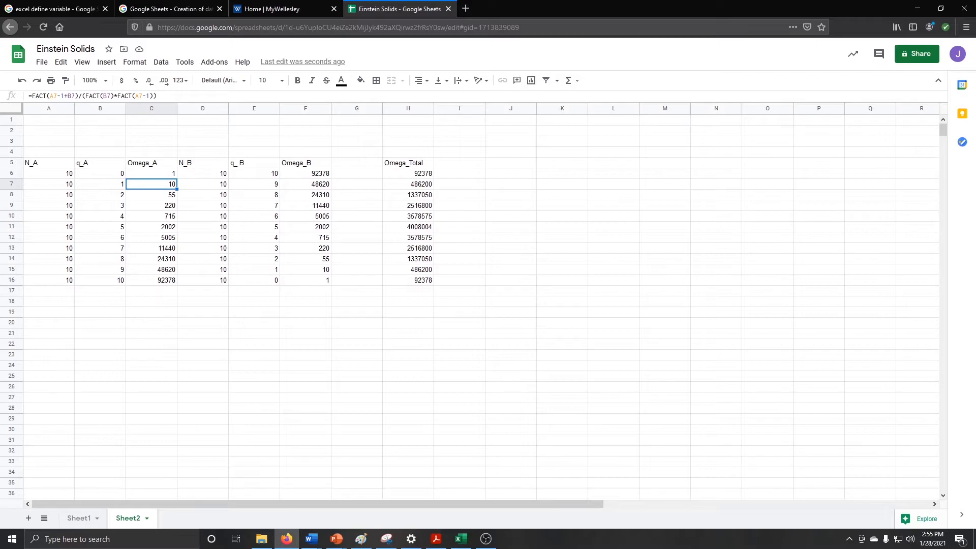
left_click(306, 173)
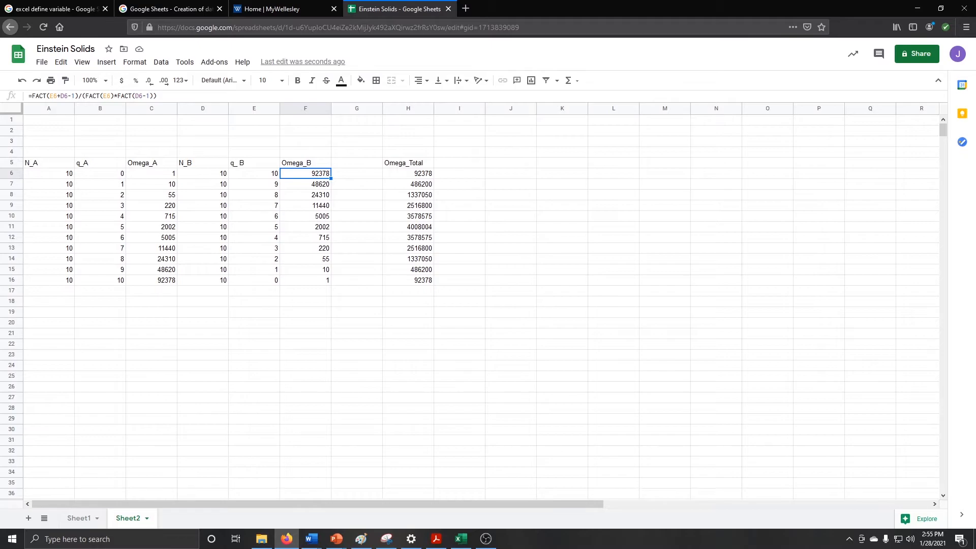
left_click(408, 173)
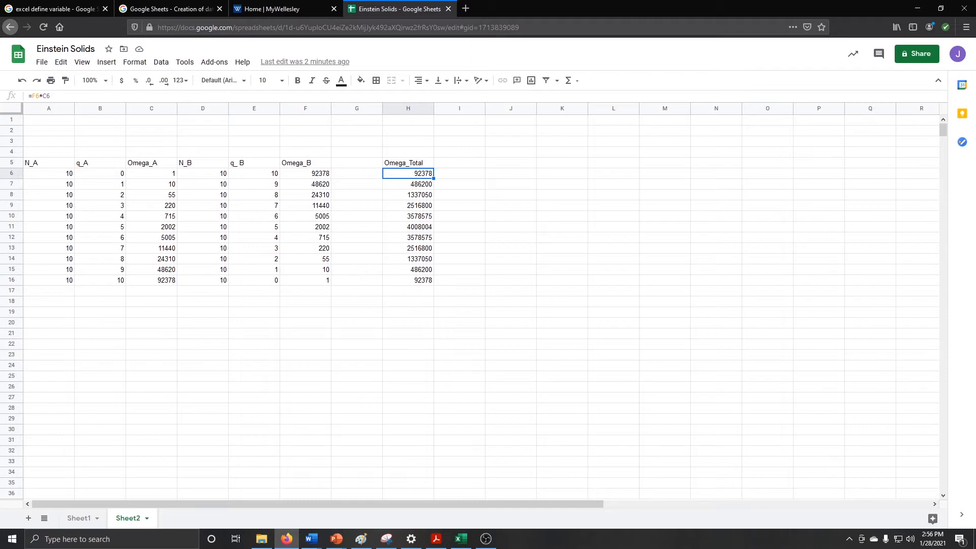
left_click(49, 173)
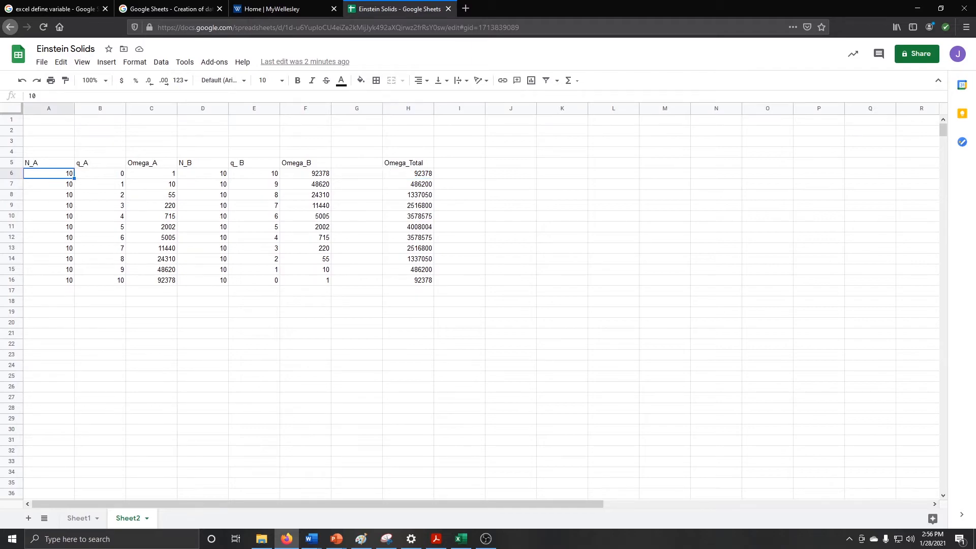
type("15")
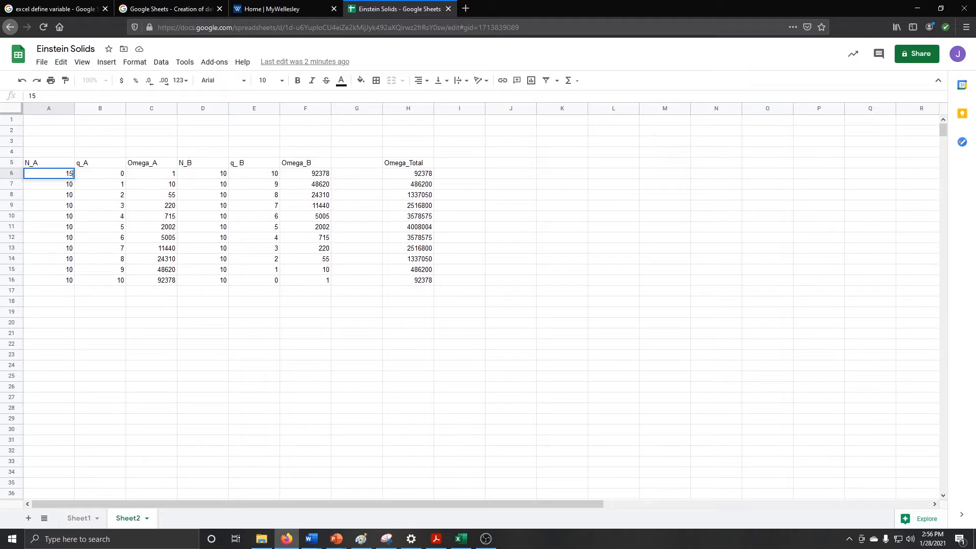
key("Return")
key("Up")
left_click_drag(74, 179, 75, 280)
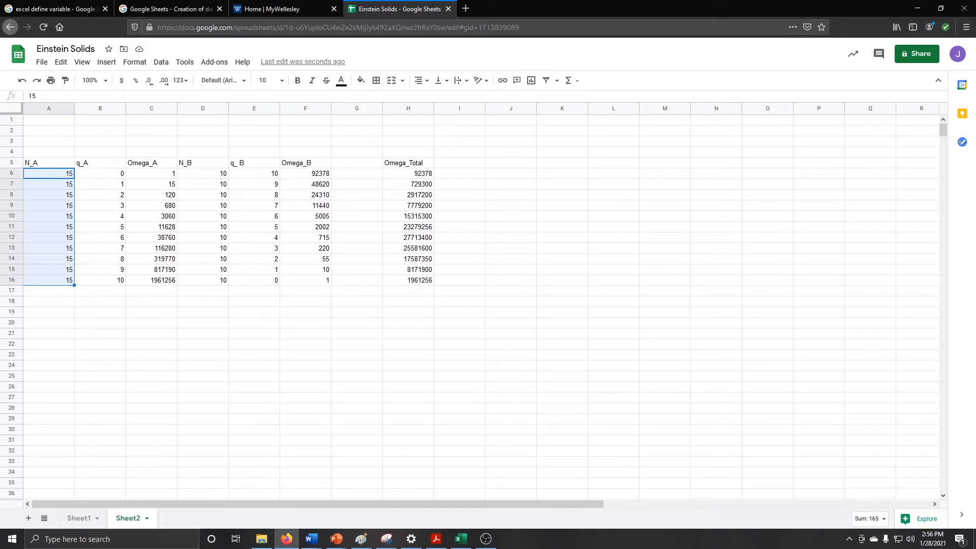
left_click(49, 173)
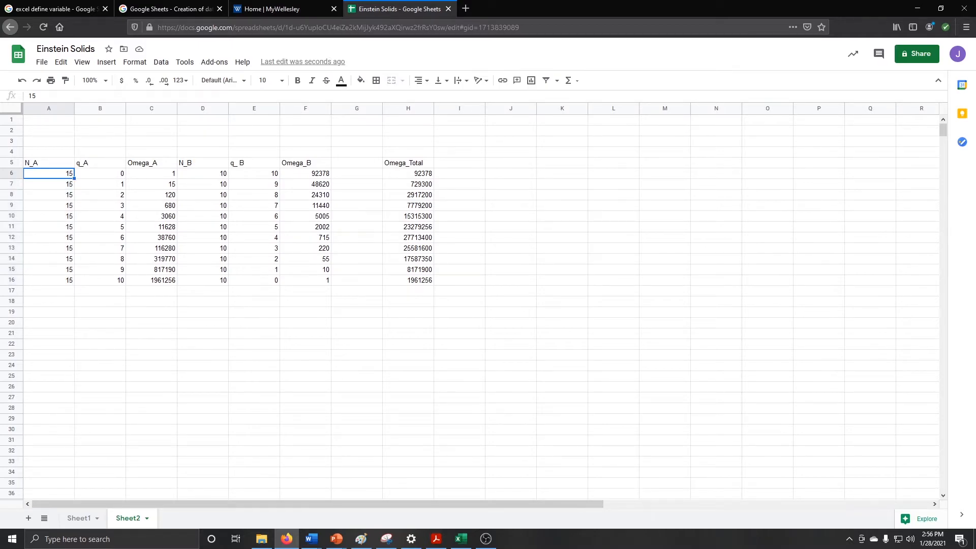
type("10")
key("Return")
key("Up")
left_click_drag(75, 178, 72, 281)
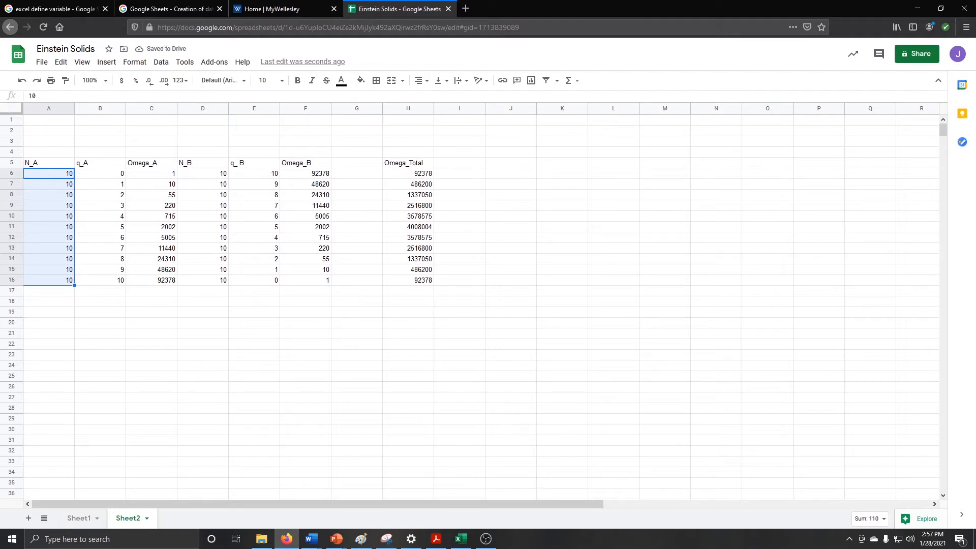
Insert a scatter chart using the q_A values B6:B16 as the x-axis
left_click(517, 141)
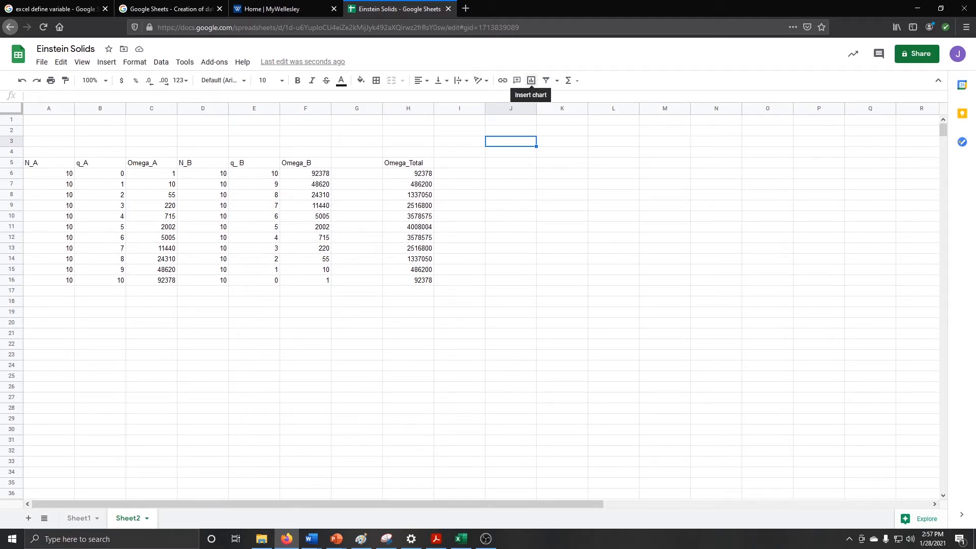
left_click(531, 80)
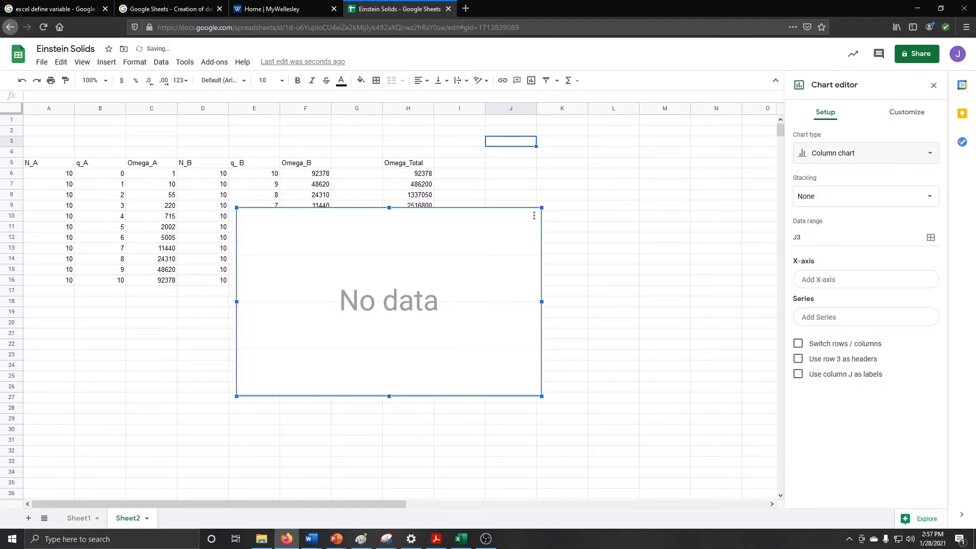
left_click_drag(936, 204, 935, 302)
left_click(803, 301)
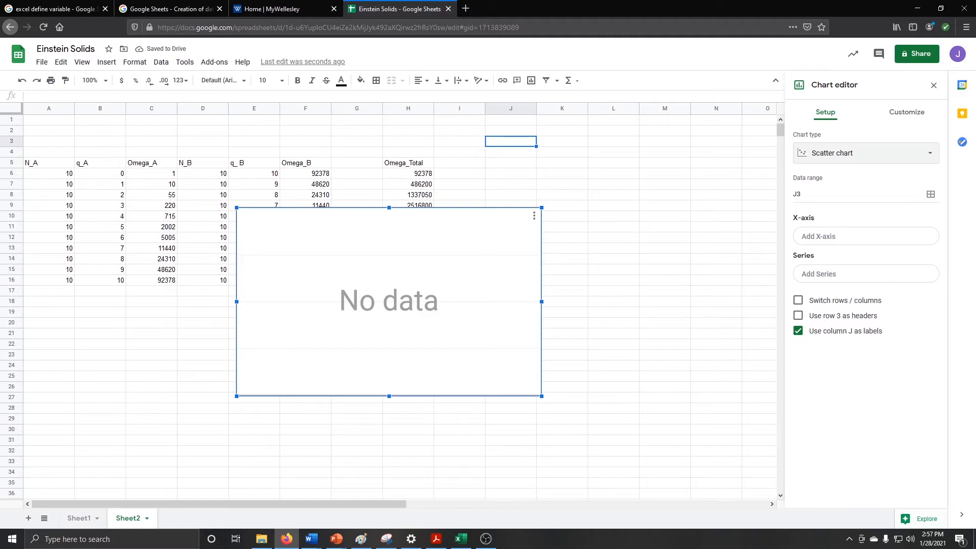
left_click(865, 236)
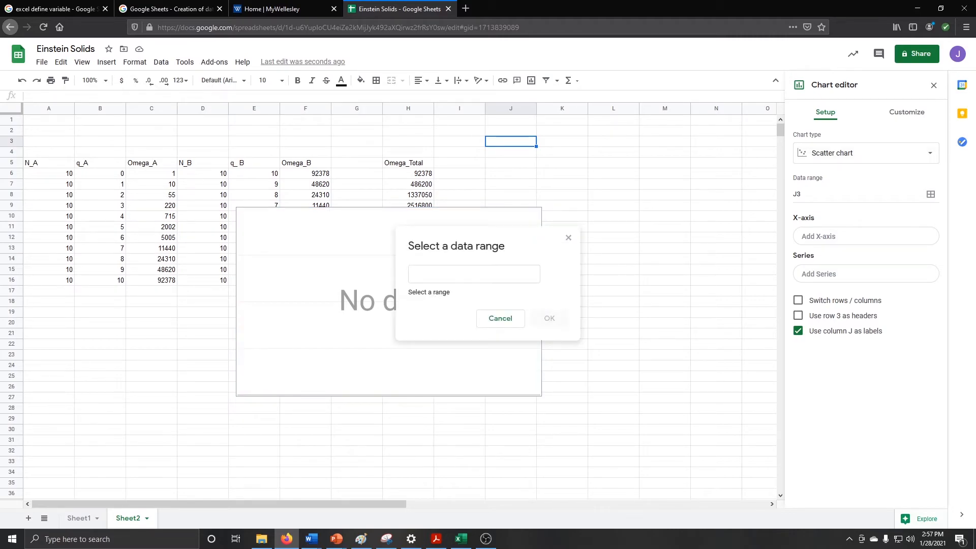
left_click_drag(100, 173, 100, 280)
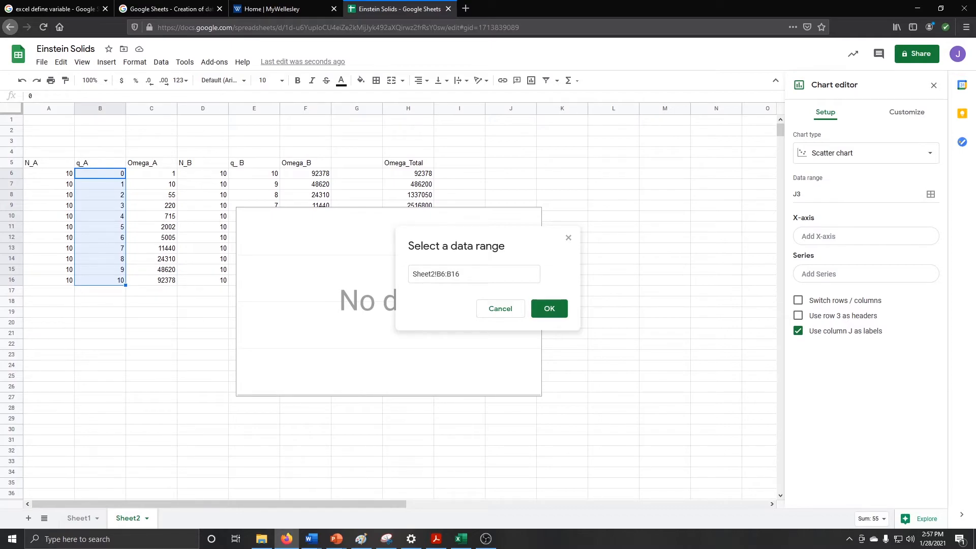
left_click(548, 307)
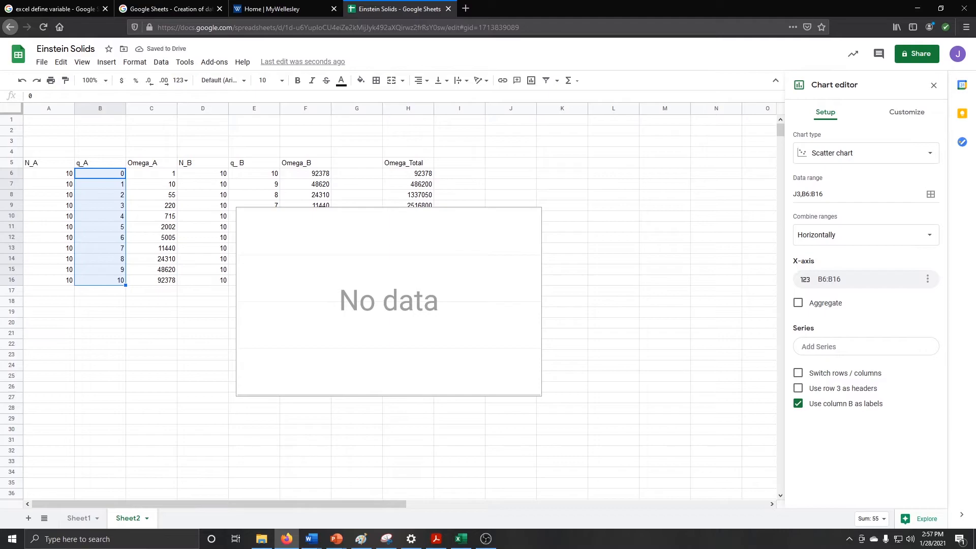
Move the chart to the right of the table, over columns I–N
left_click(865, 346)
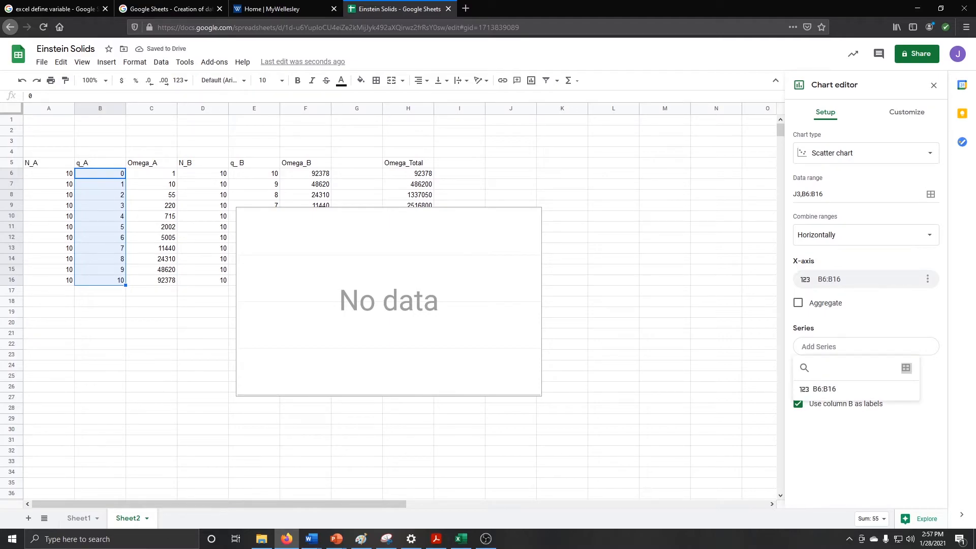
left_click(906, 367)
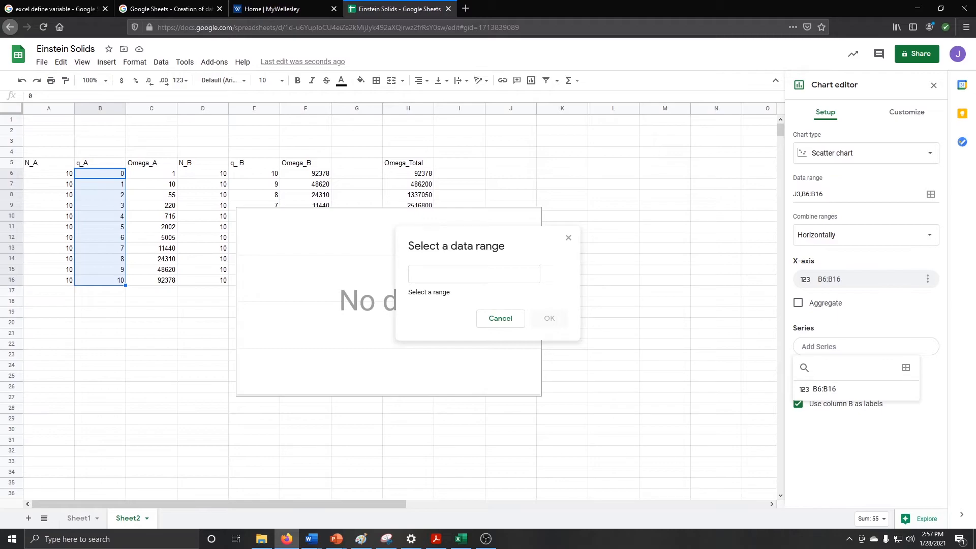
left_click(568, 238)
left_click_drag(386, 304, 614, 269)
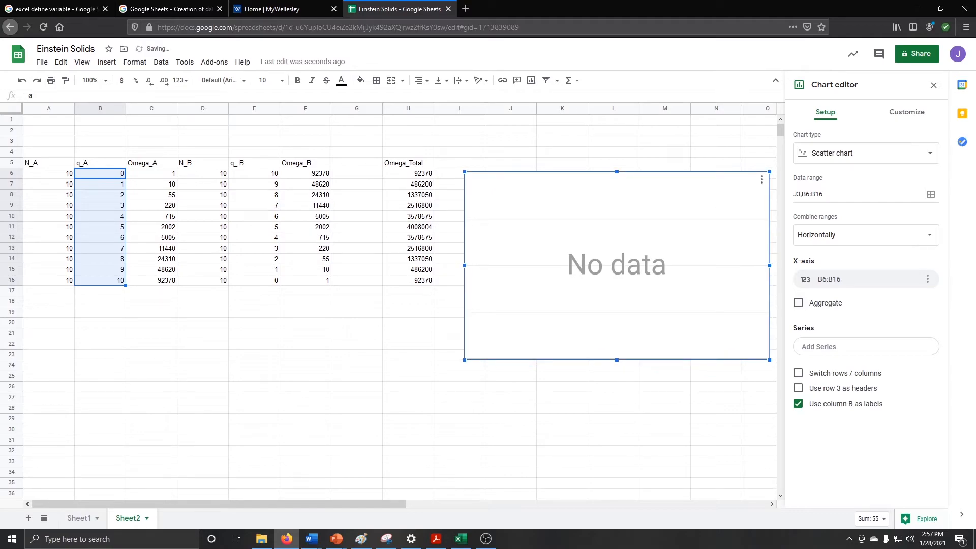
Add the Omega_Total values H6:H16 as the chart's data series
left_click(866, 347)
left_click(865, 347)
left_click(865, 347)
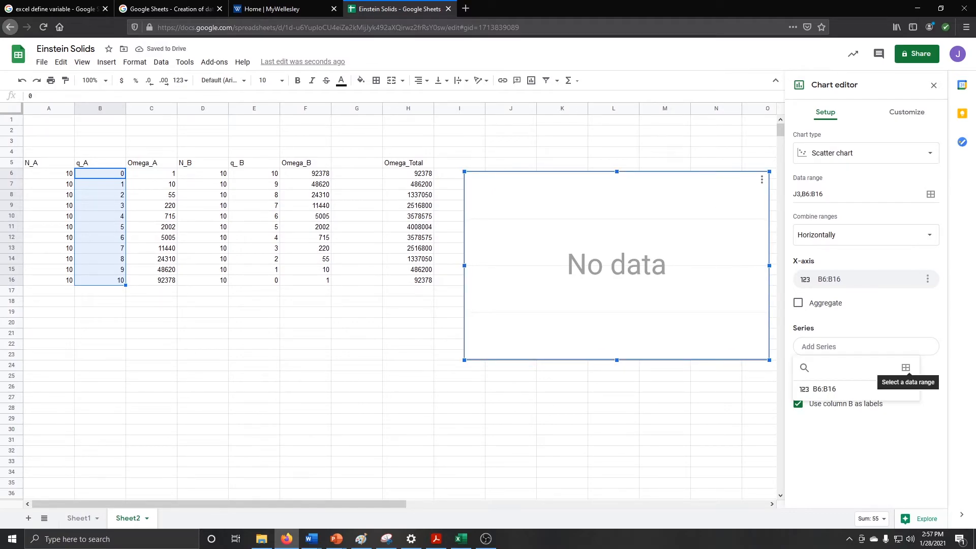
left_click(906, 367)
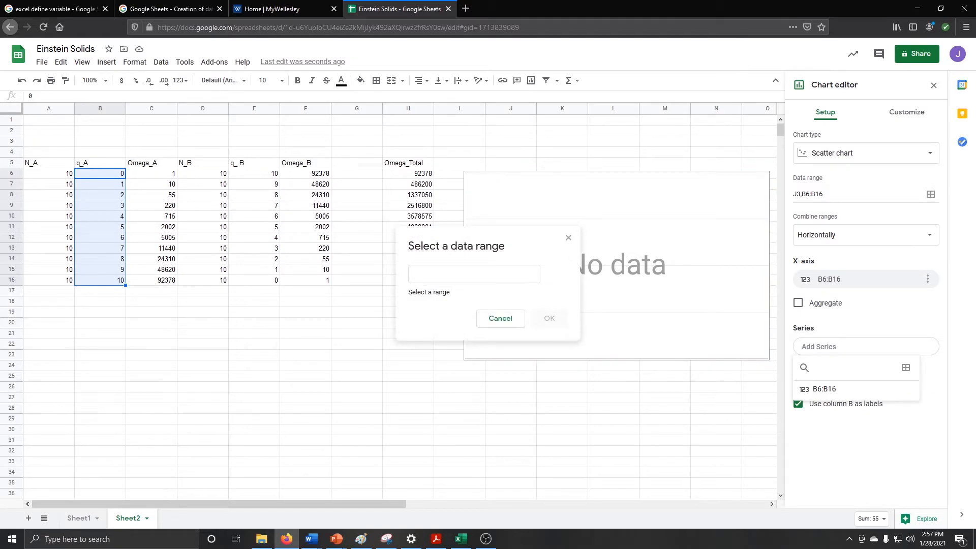
left_click_drag(456, 246, 575, 257)
left_click_drag(408, 173, 408, 280)
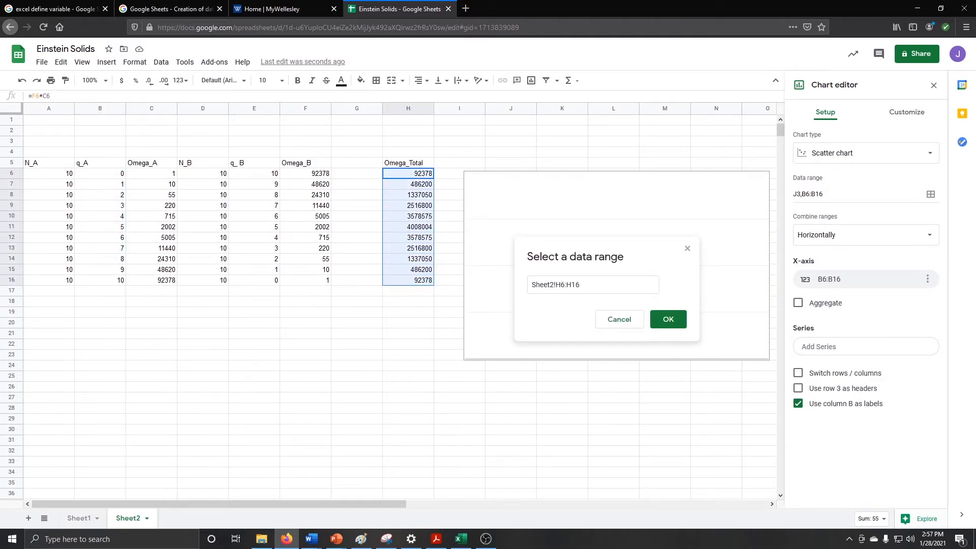
left_click(668, 319)
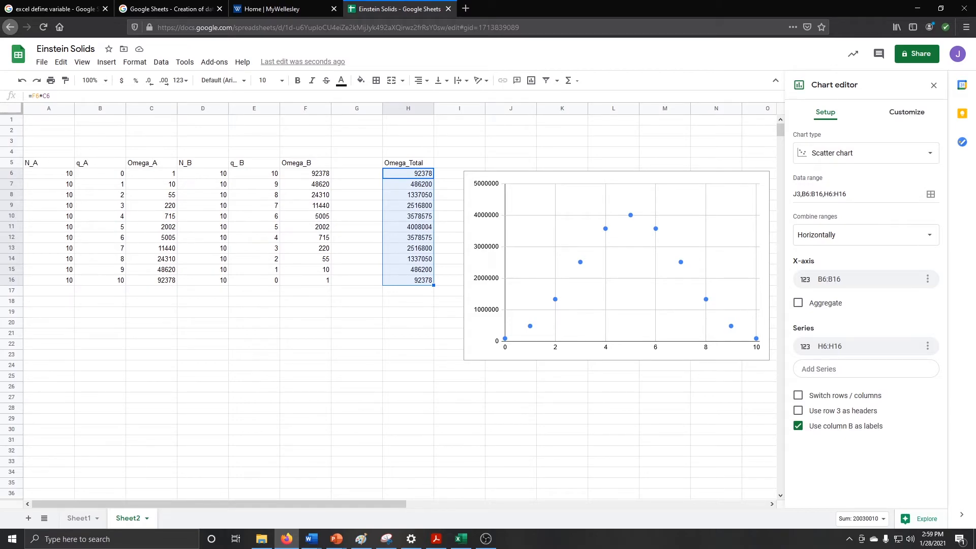
left_click(906, 112)
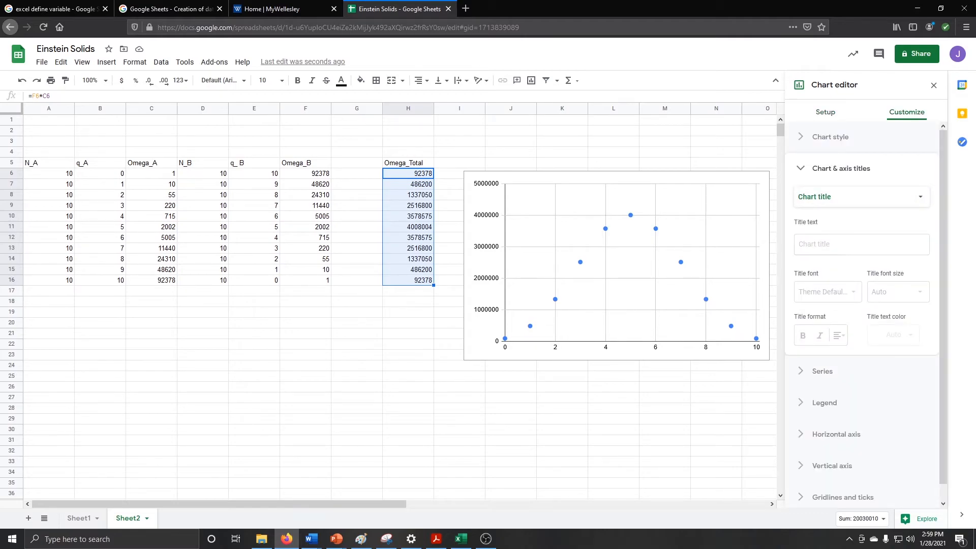
Enter 'Einstein Solid Multiplicity: N_A, N_B=10, q=10' as the chart title text
left_click(840, 168)
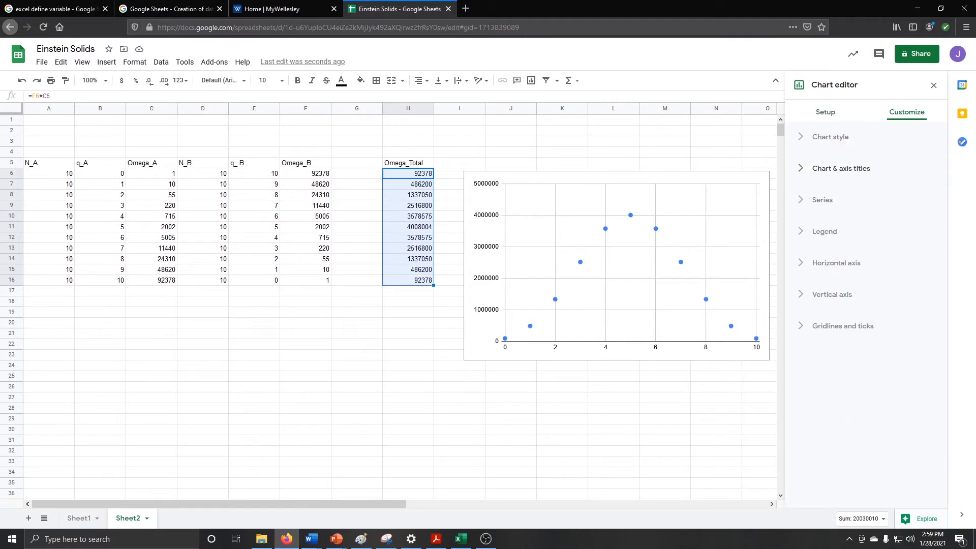
left_click(841, 168)
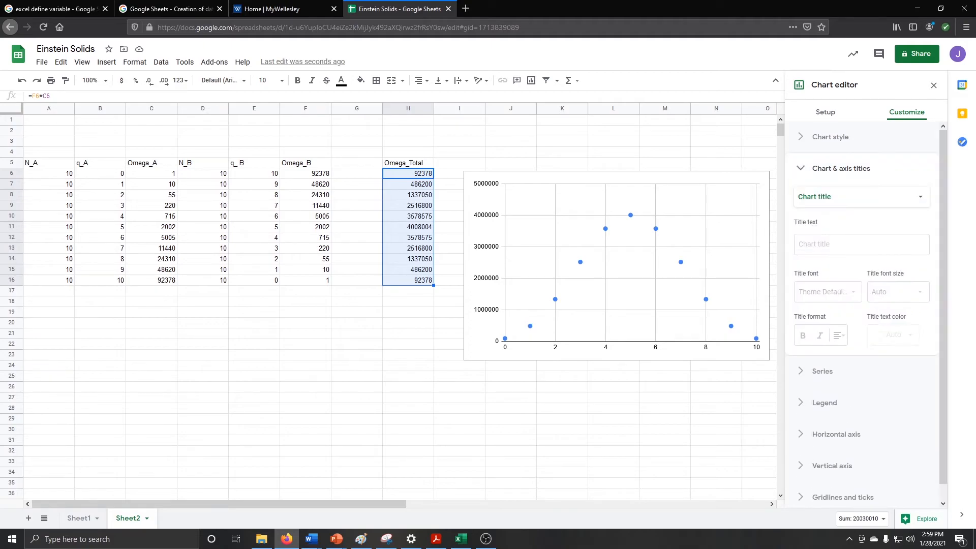
left_click(861, 244)
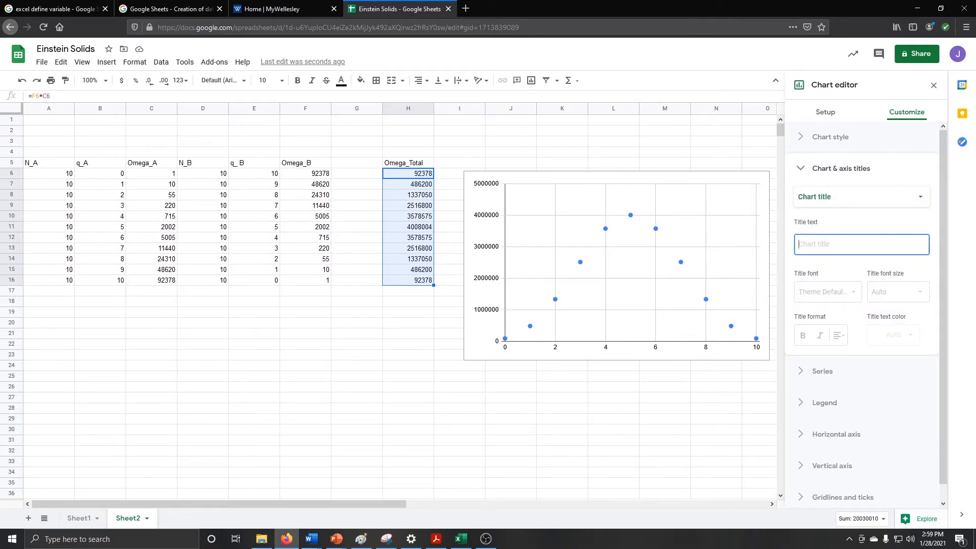
type("E")
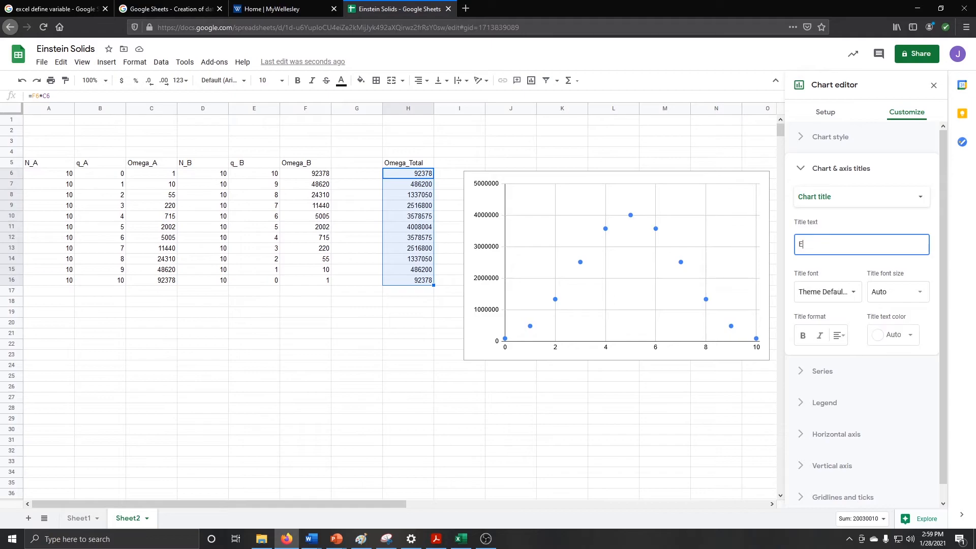
type("instein ")
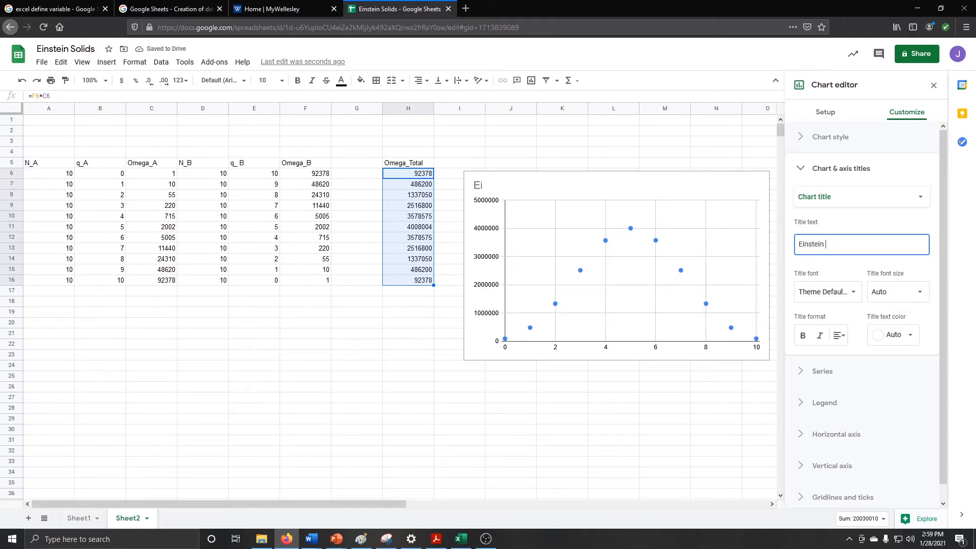
type("Solid M")
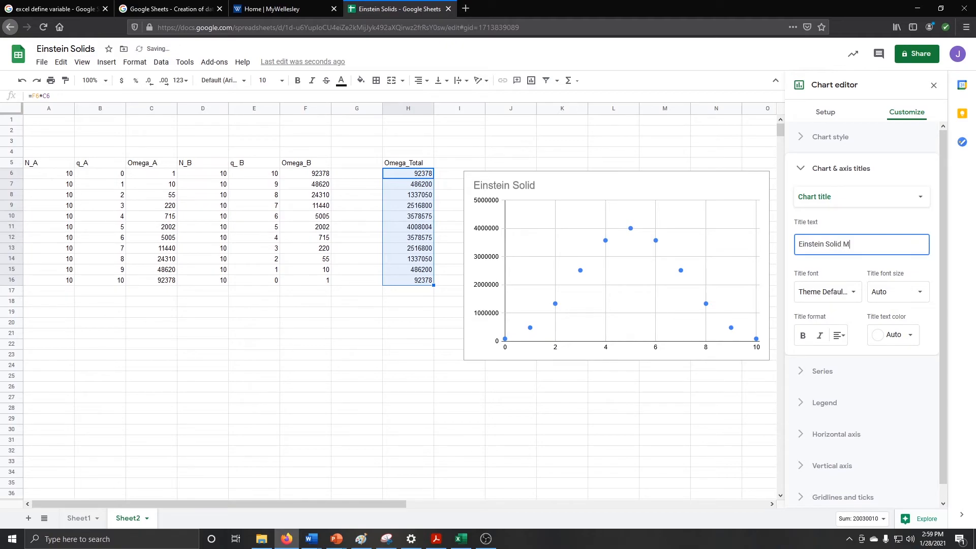
type("ultiplicity: N_")
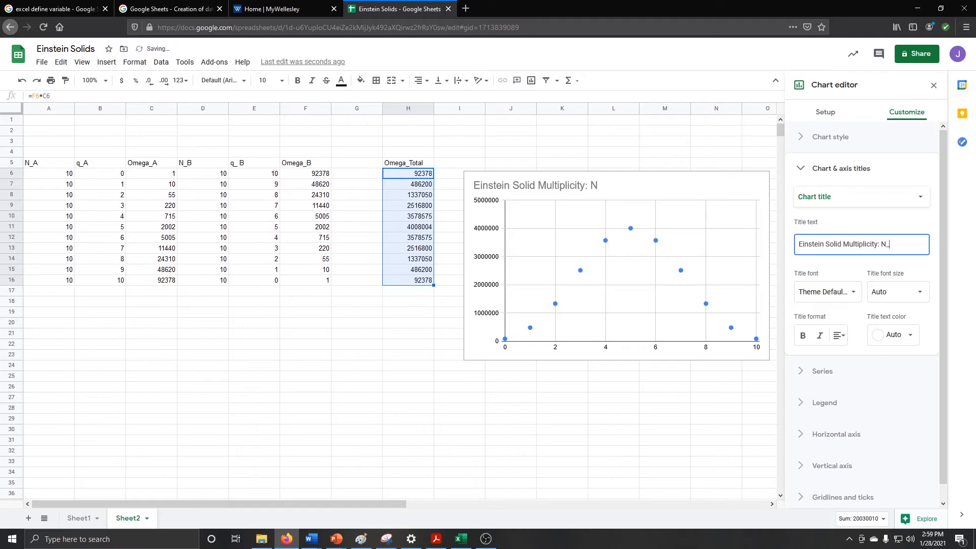
type("A, N_B=10")
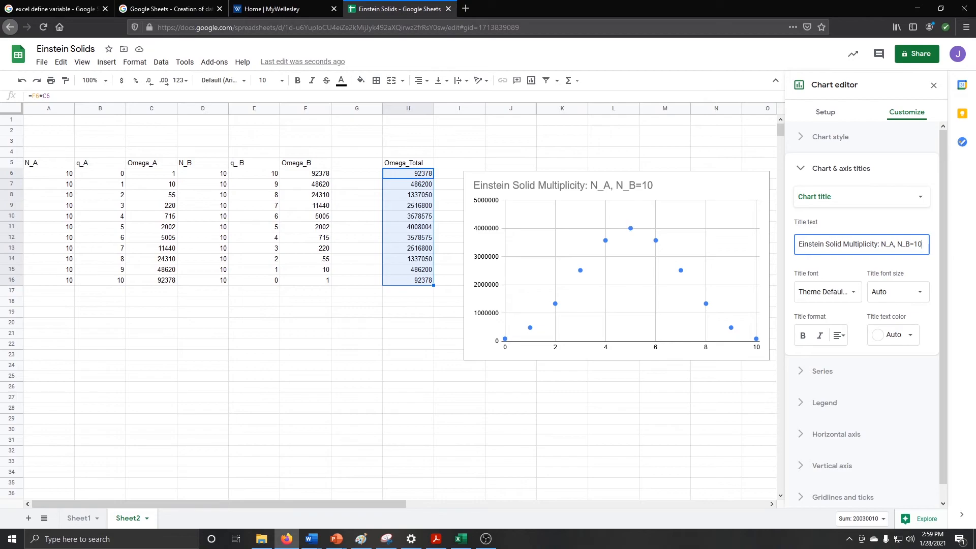
type("q=10")
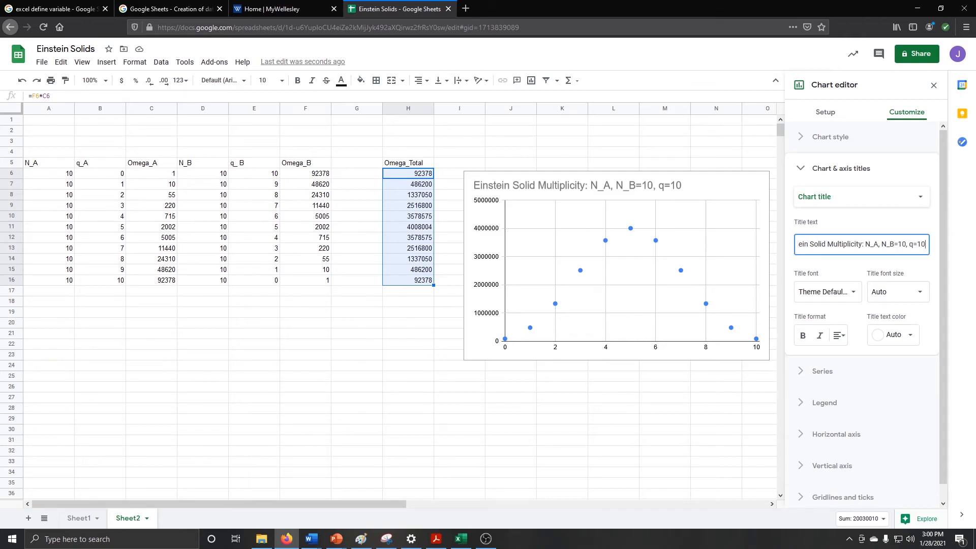
left_click(844, 198)
Set the horizontal axis title to q_A
left_click(841, 211)
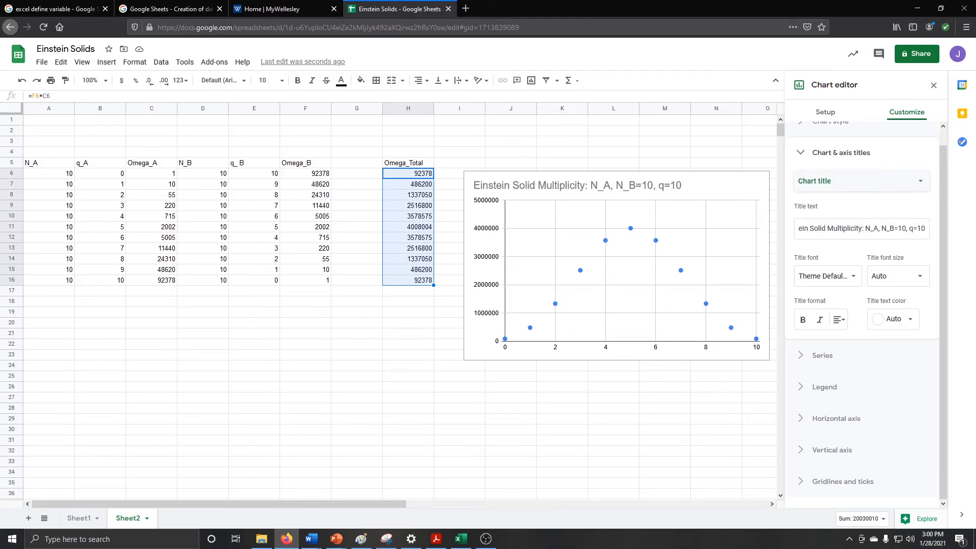
left_click(844, 180)
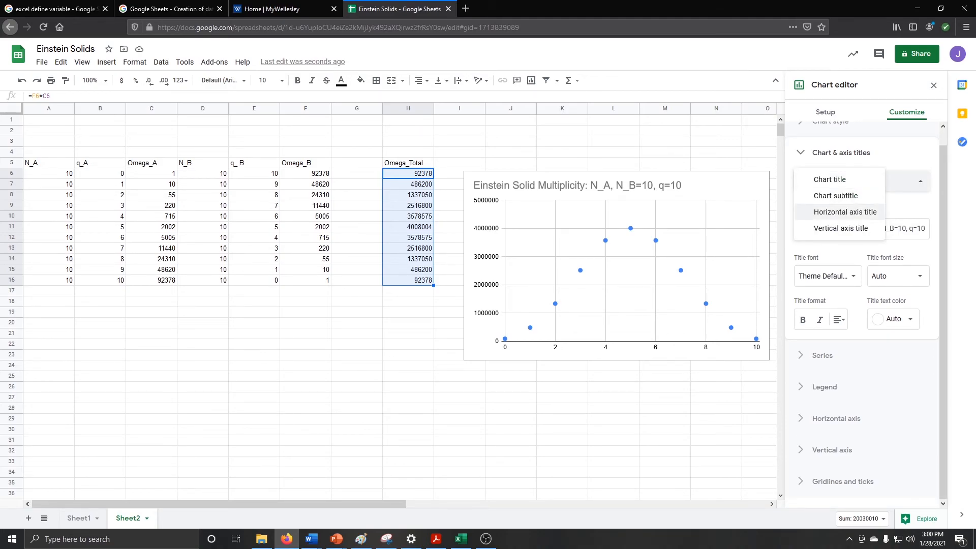
left_click(844, 212)
left_click(848, 233)
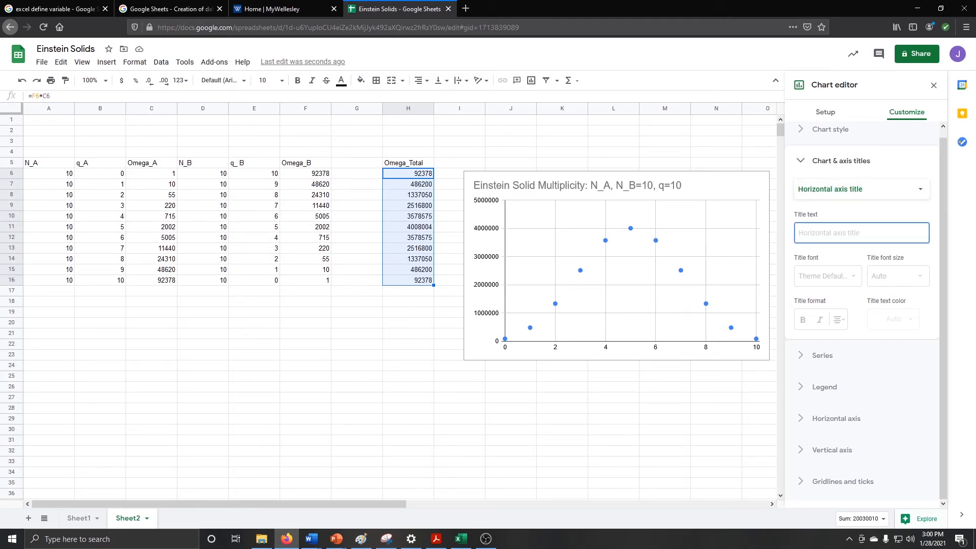
type("q_A")
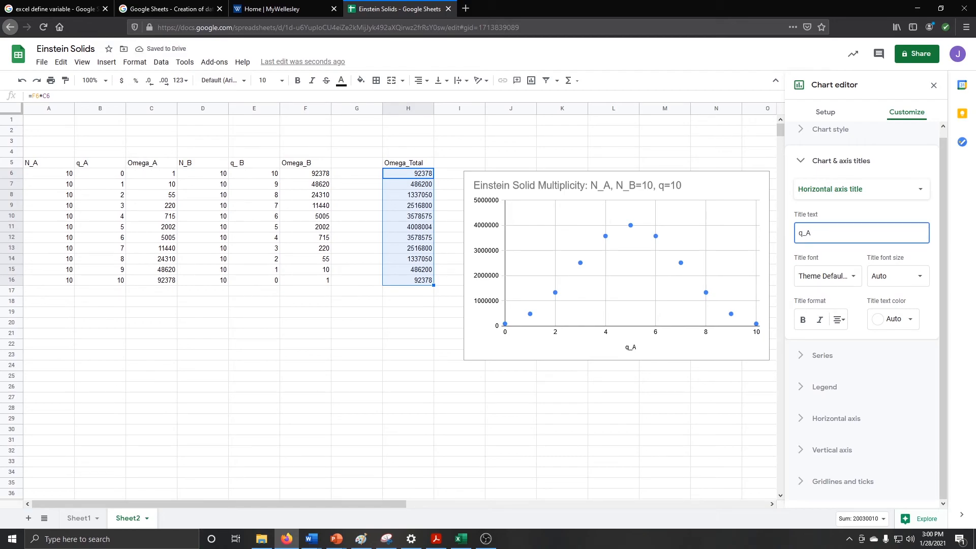
Set the vertical axis title to 'Total Multiplicity'
left_click(844, 189)
left_click(841, 204)
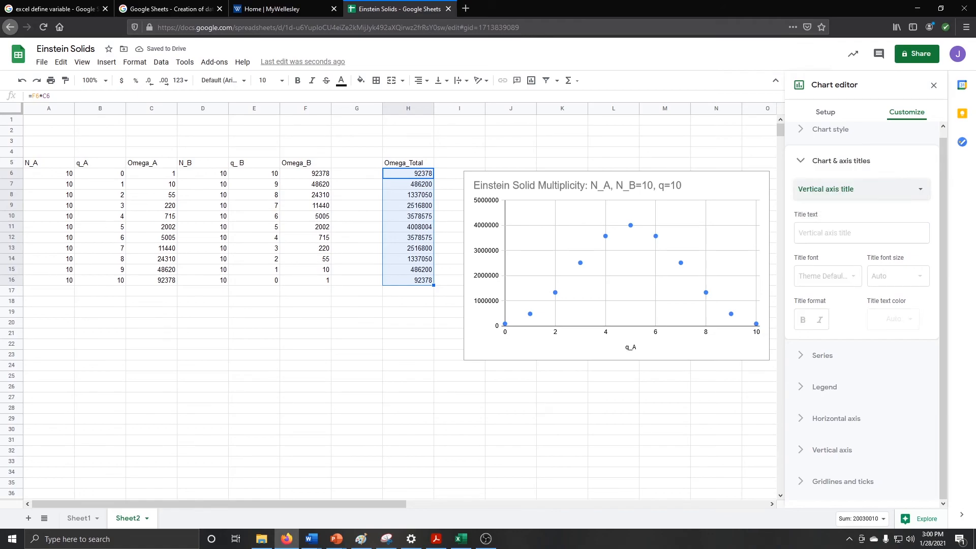
left_click(843, 233)
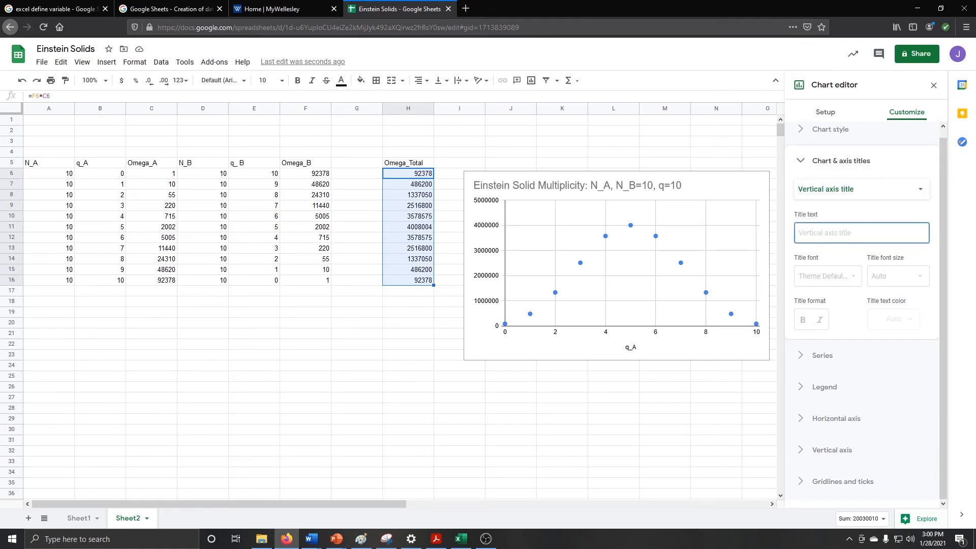
type("Toal")
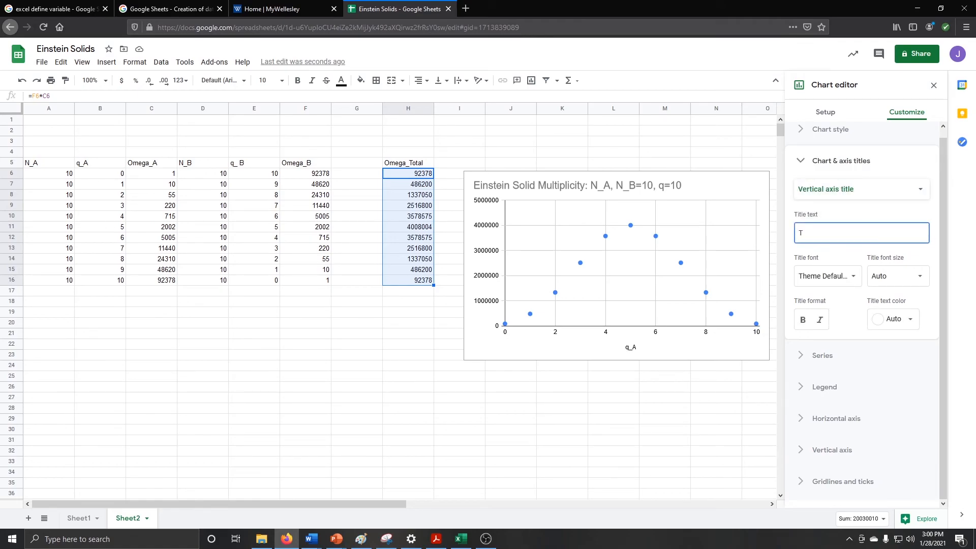
key("BackSpace")
key("BackSpace")
type("tal Multiplicity")
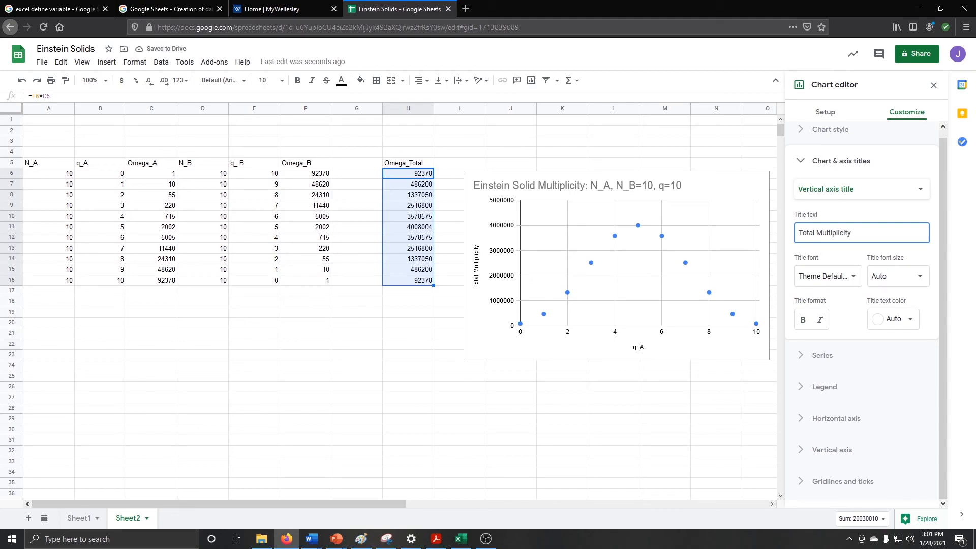
left_click(861, 189)
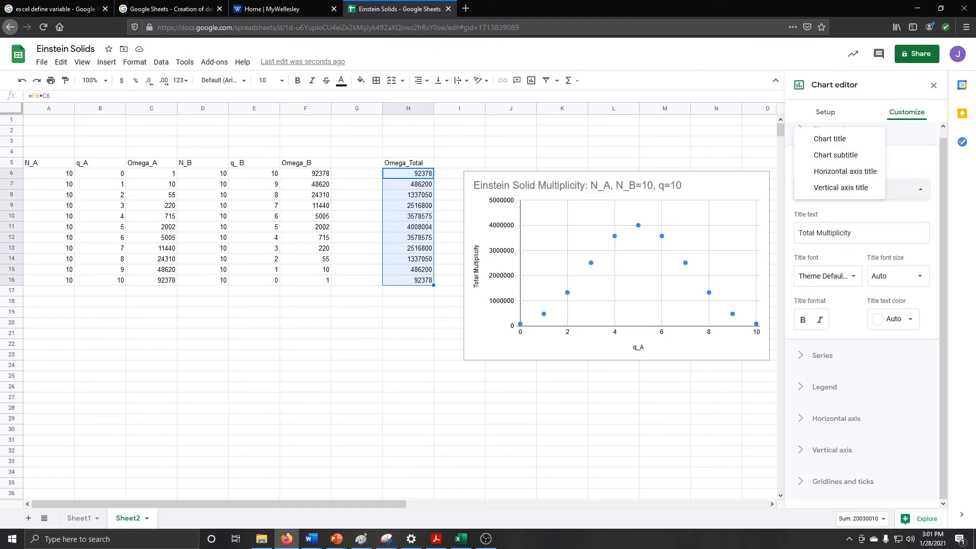
Close the chart editor to reveal the finished, labelled scatter chart beside the table
left_click(825, 112)
left_click(826, 111)
left_click(933, 85)
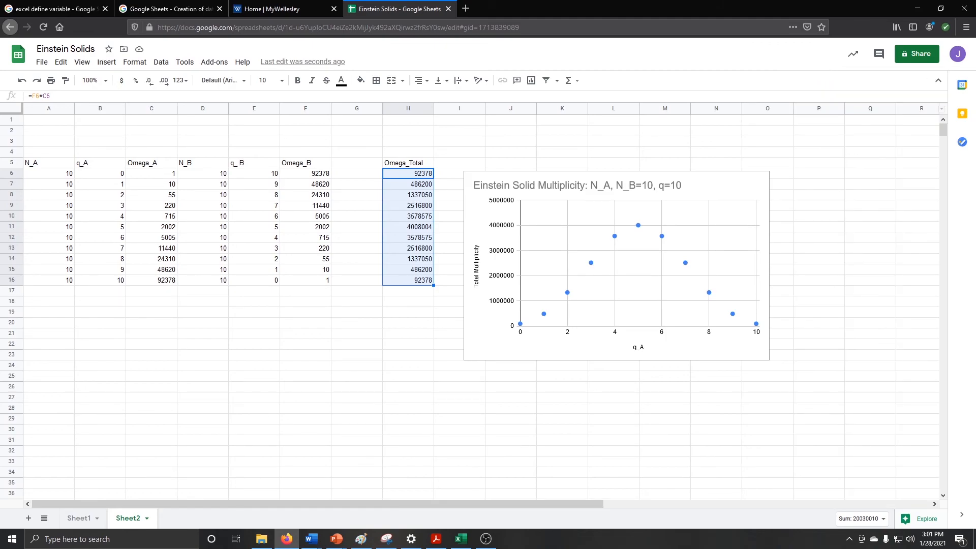